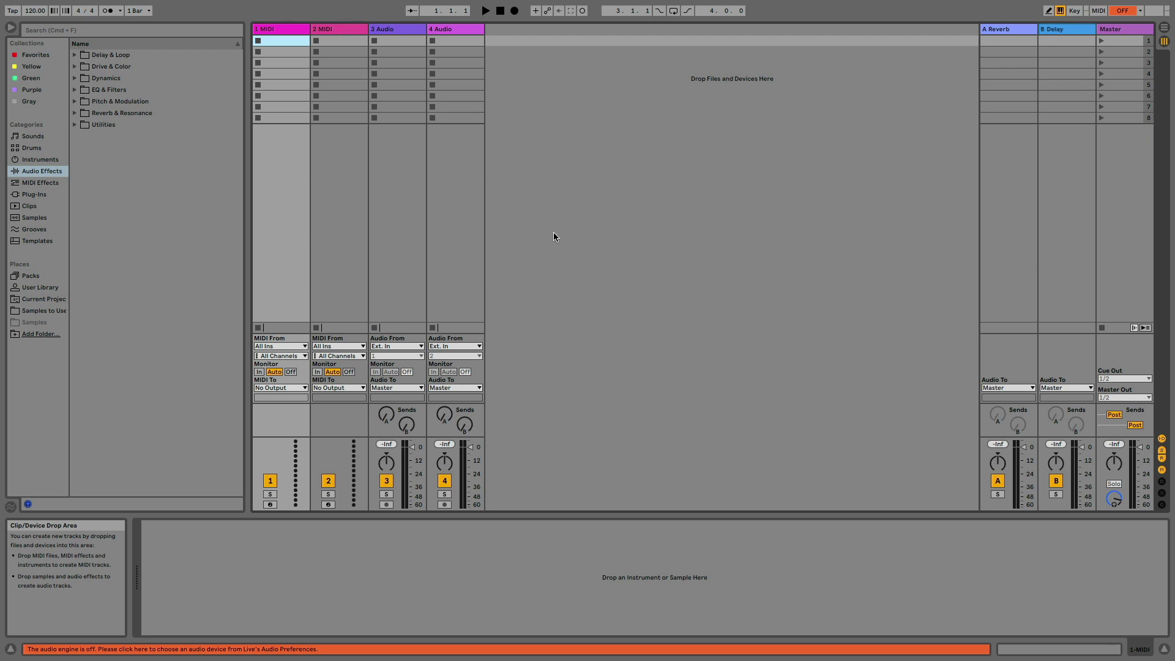
- In Audio preferences, set Scarlett 4i4 USB as input and output device and turn on the test tone
mouse_move(180, 3)
click(42, 7)
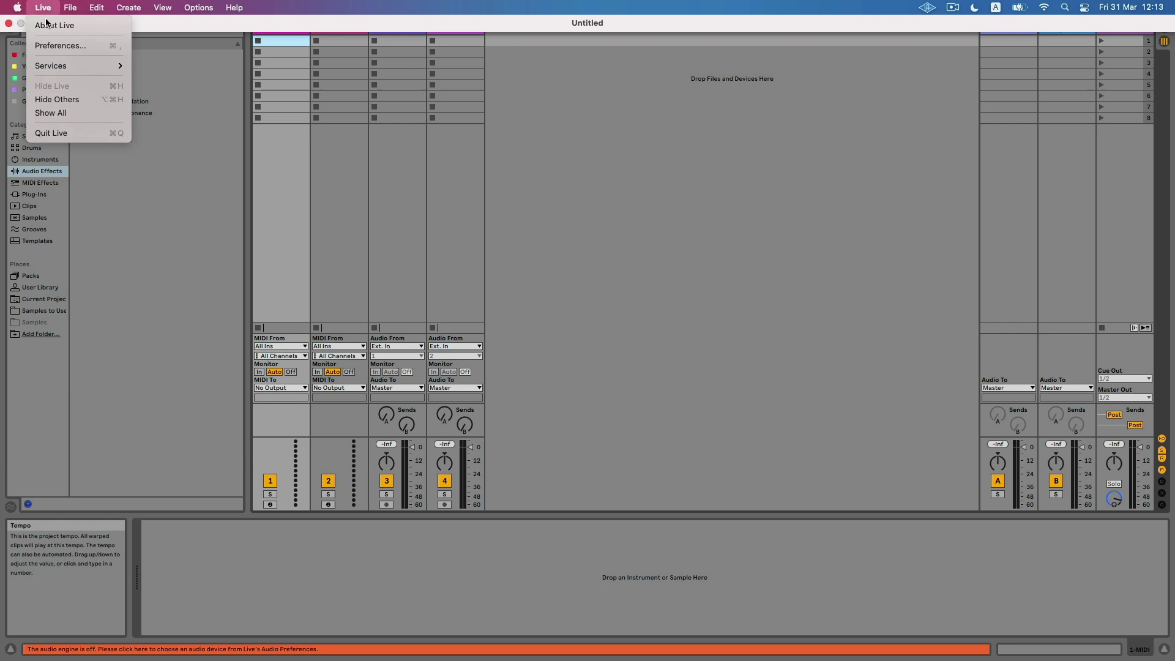
click(50, 47)
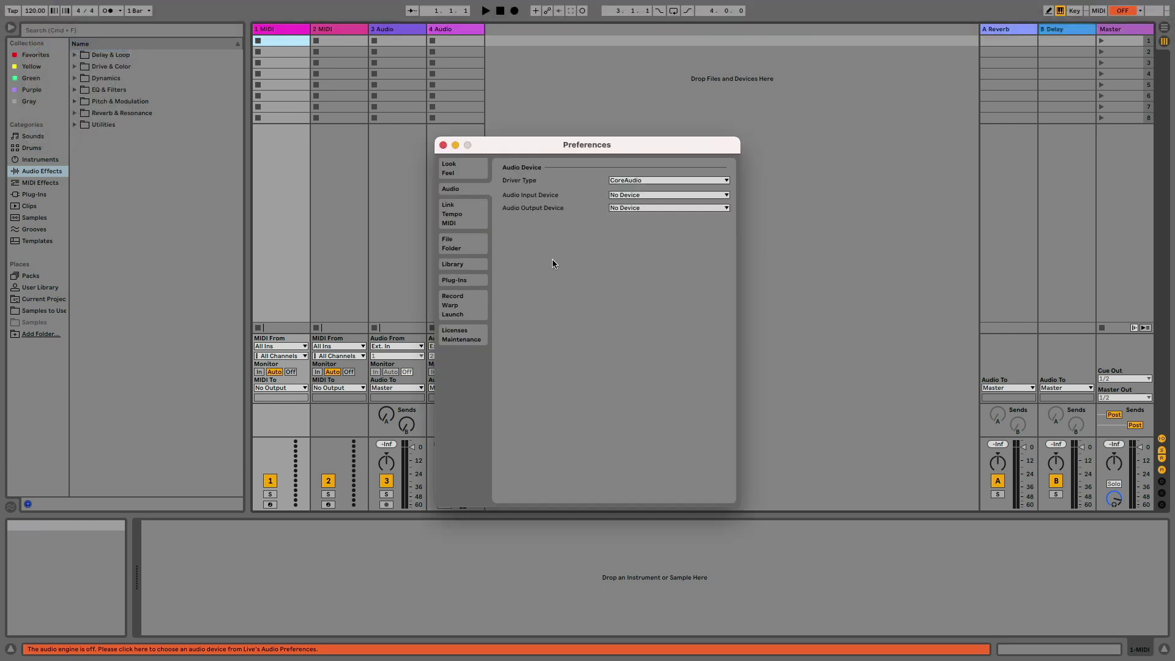
click(650, 194)
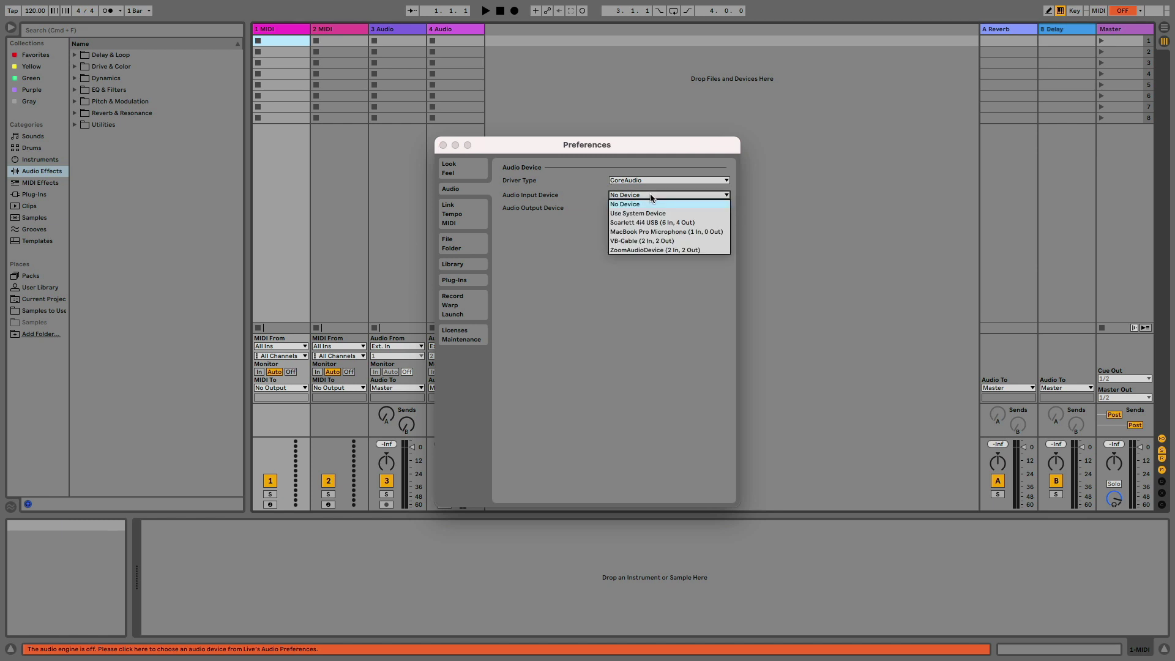
click(642, 221)
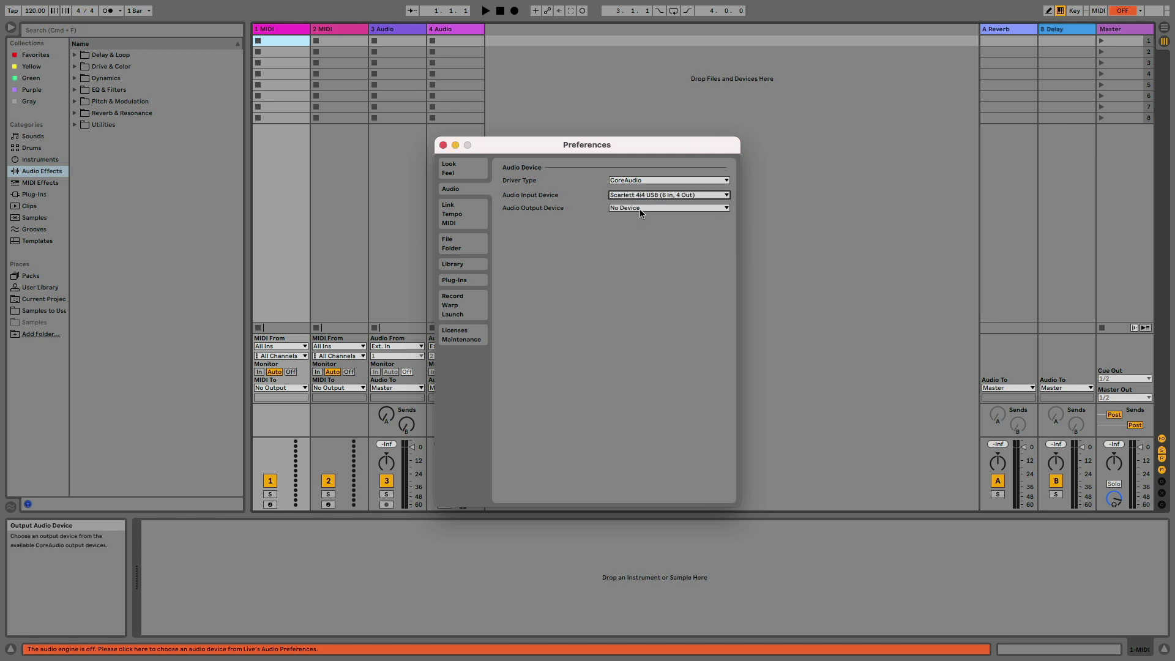
click(640, 208)
click(650, 235)
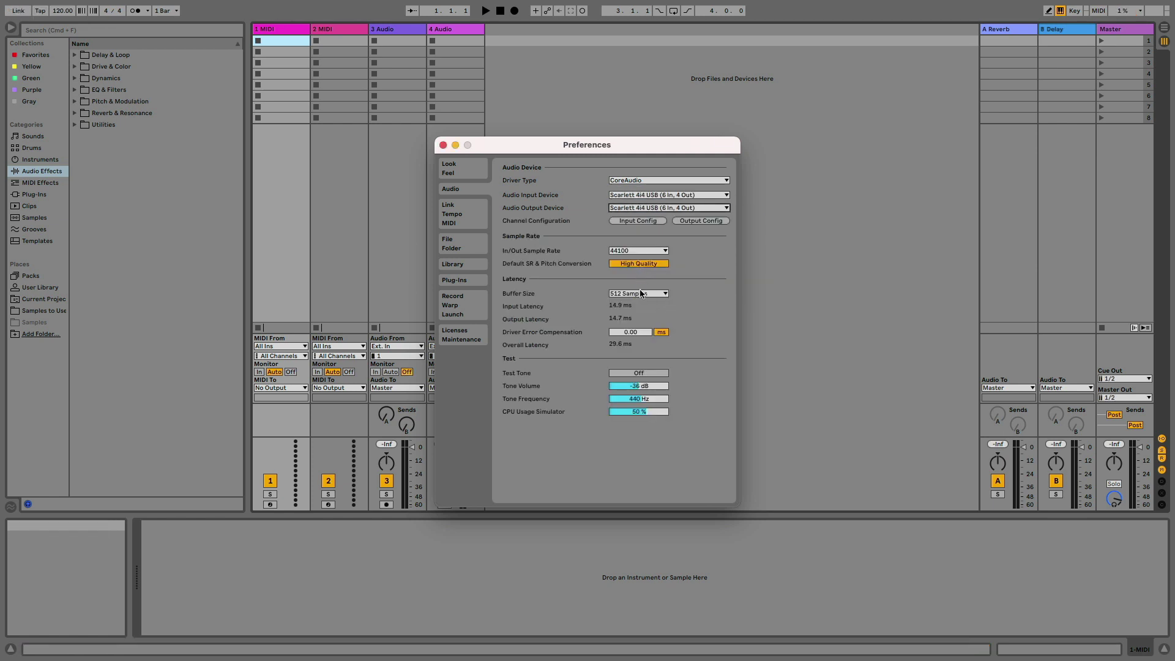
click(638, 373)
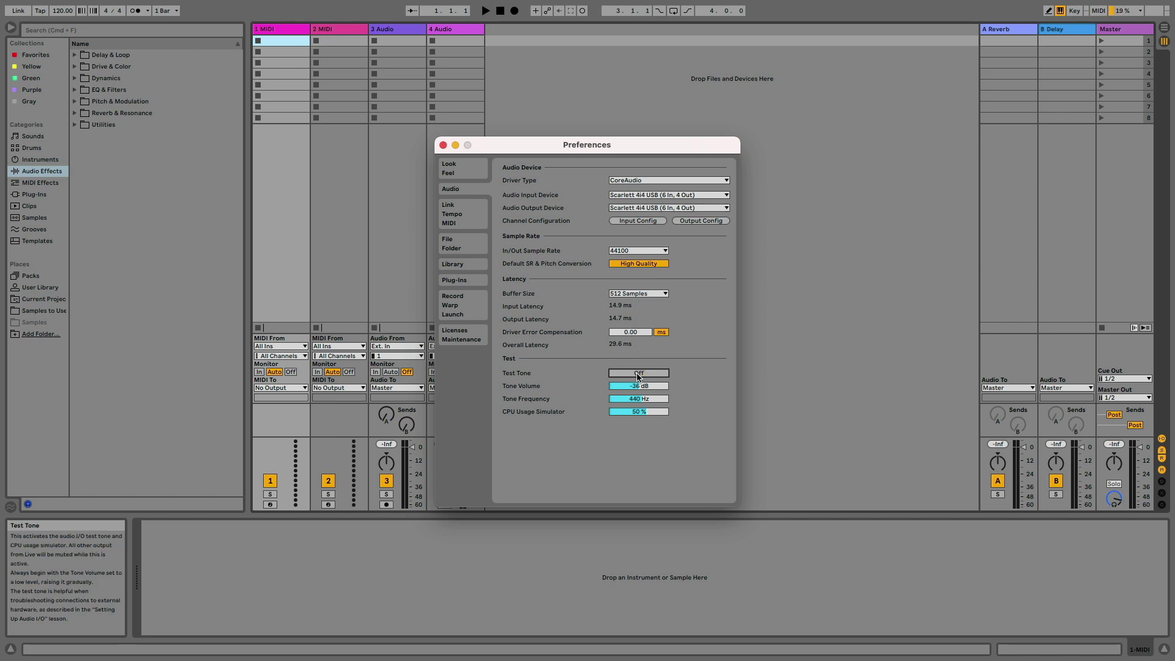
- Close Preferences, toggle between Arrangement and Session views, then settle on Arrangement View with Tab
key(Escape)
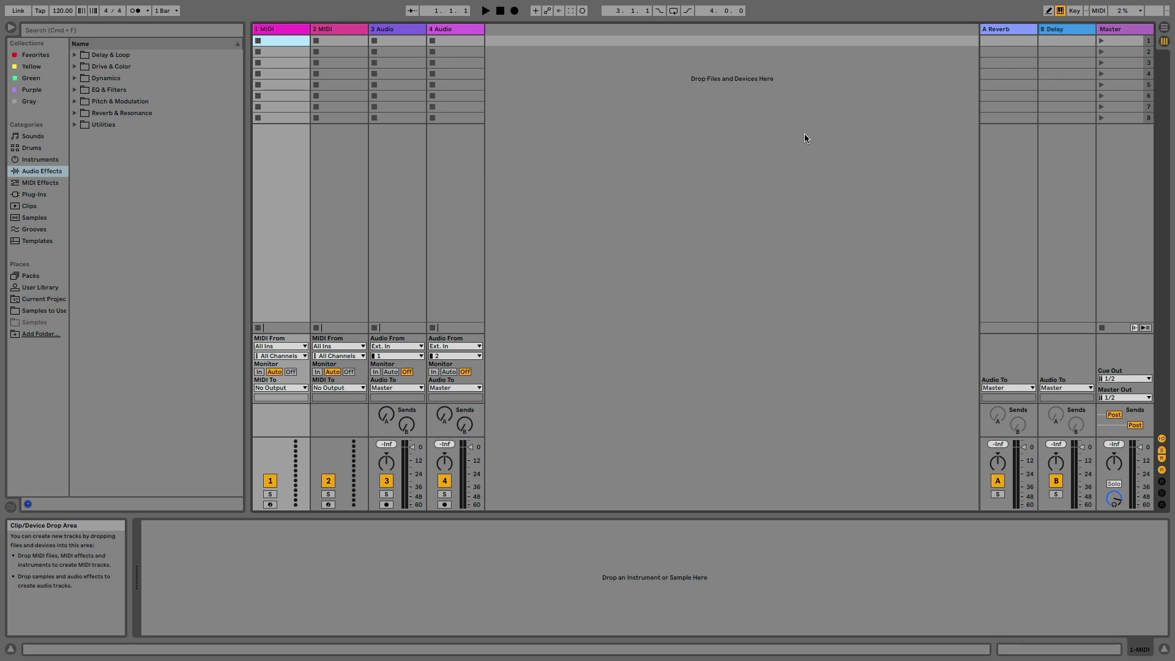
click(1164, 32)
click(1165, 41)
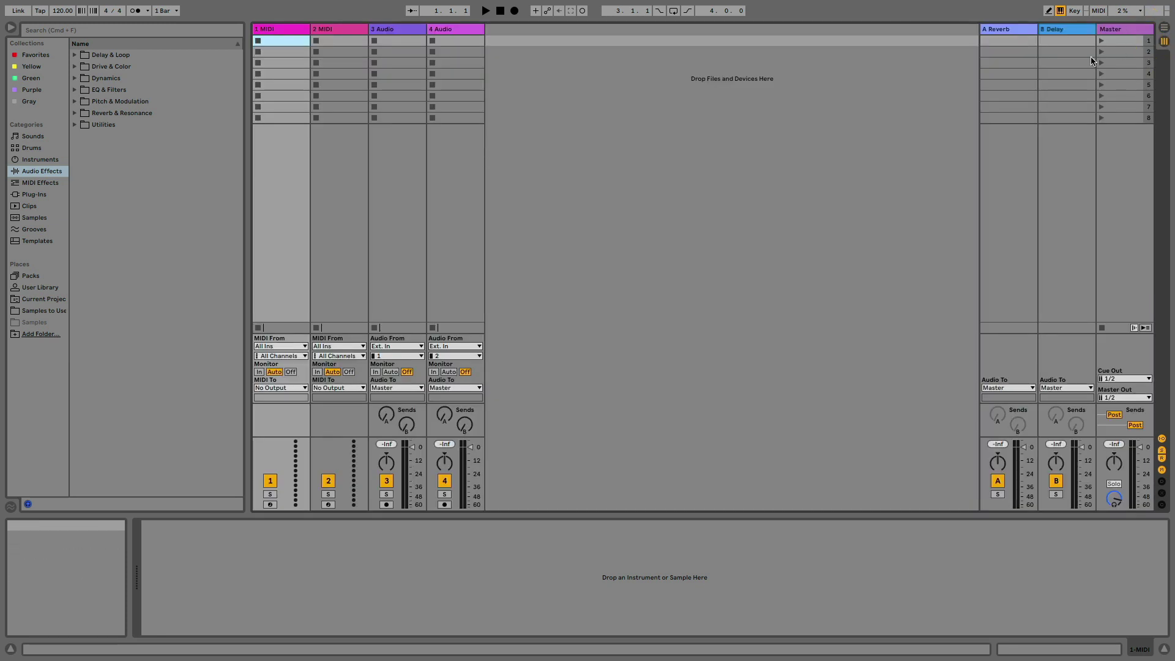
key(Tab)
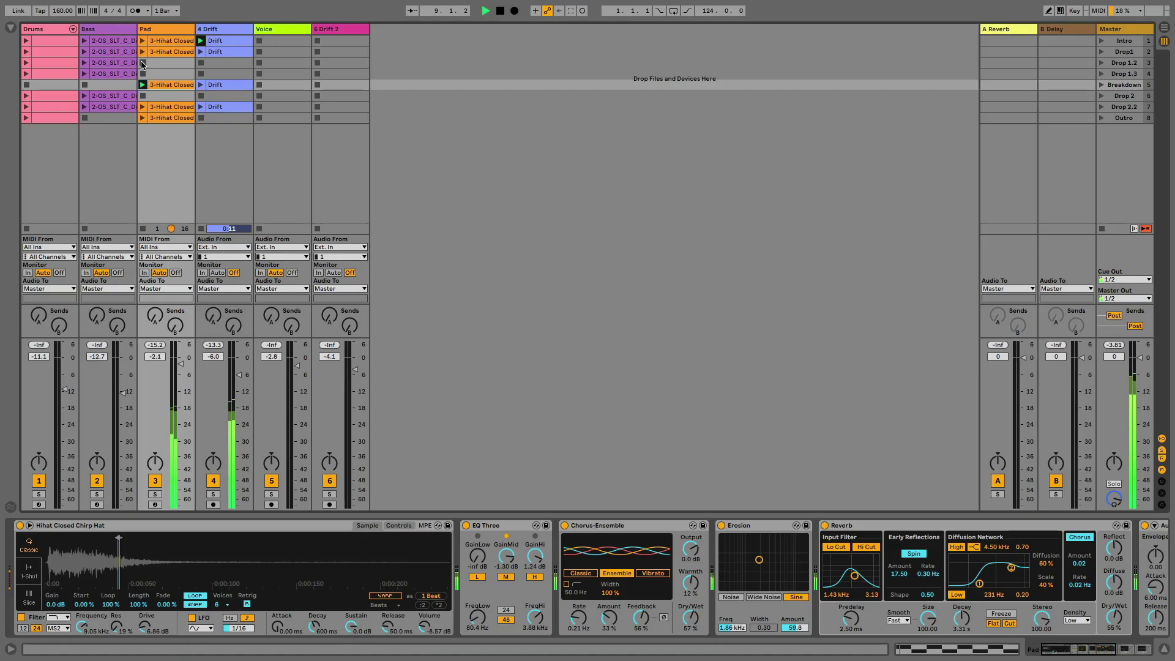
- Launch the Pad clip in scene 2, then scene 5, then scene 2 again, and zoom in twice
click(143, 52)
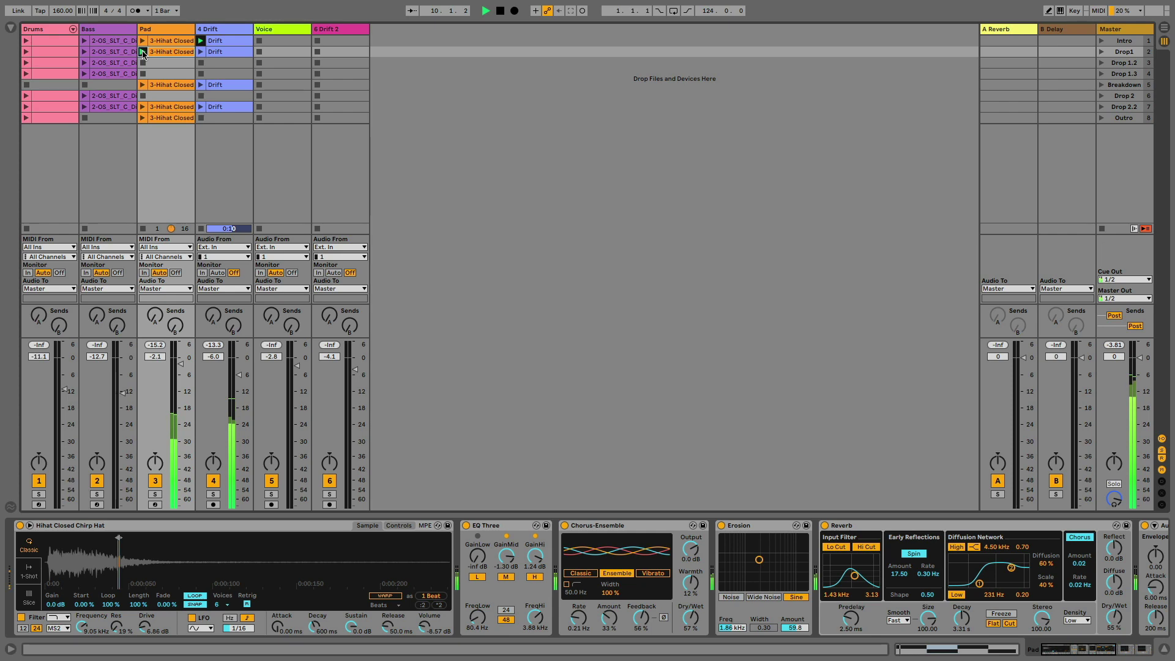
click(142, 87)
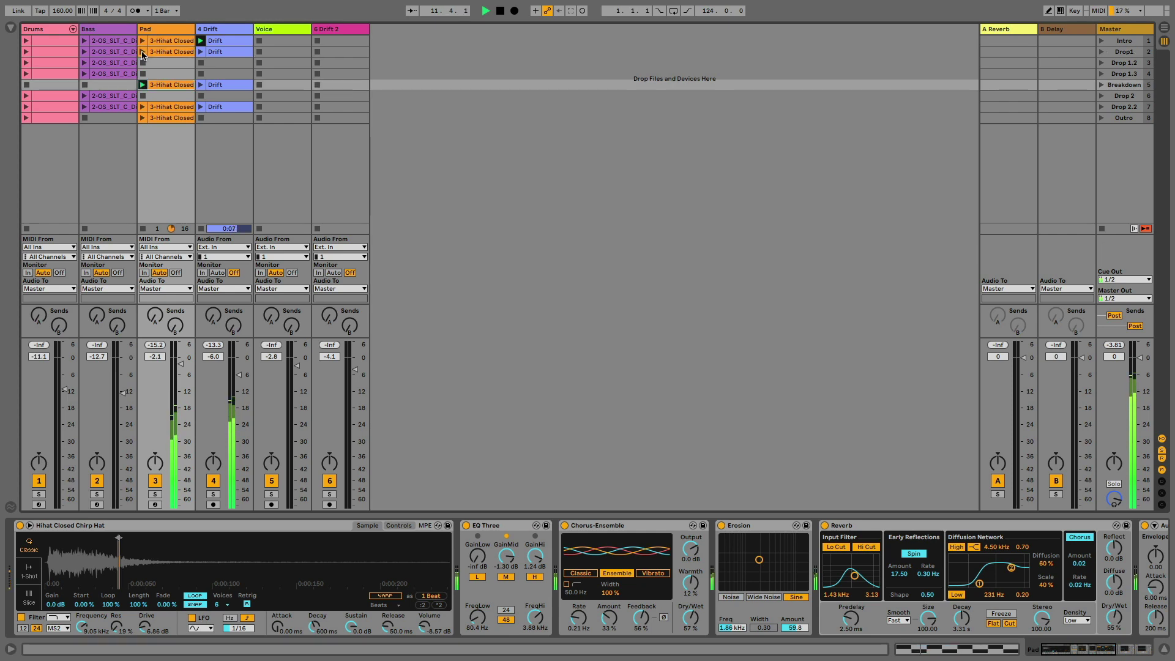
click(142, 52)
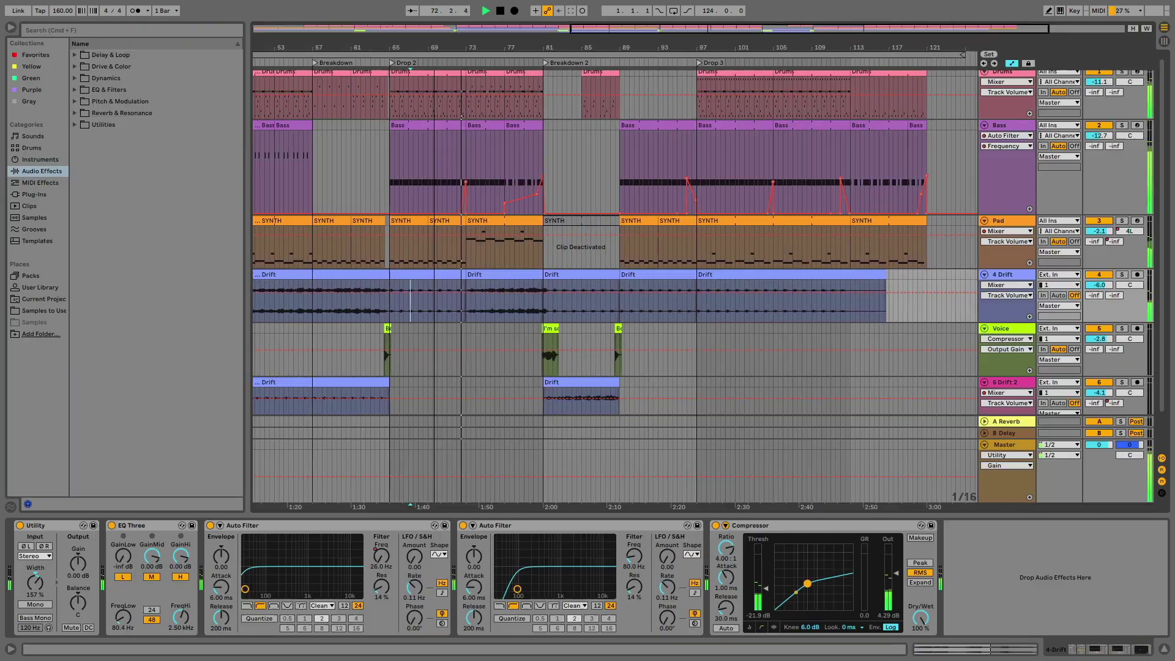
key(plus)
key(plus)
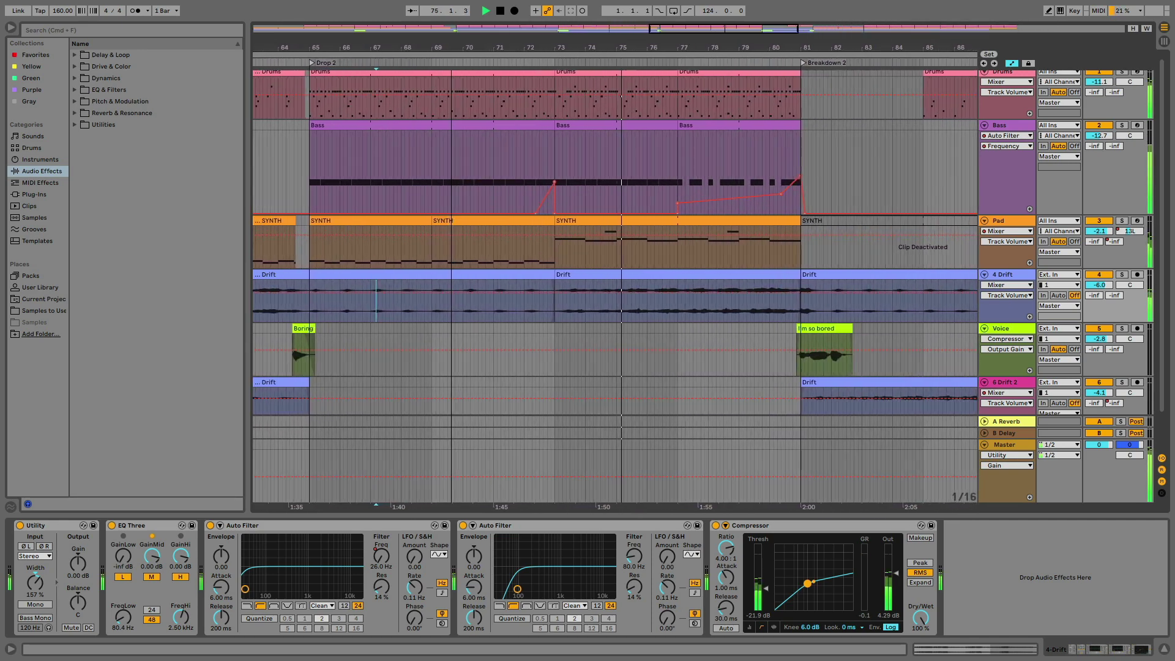
key(plus)
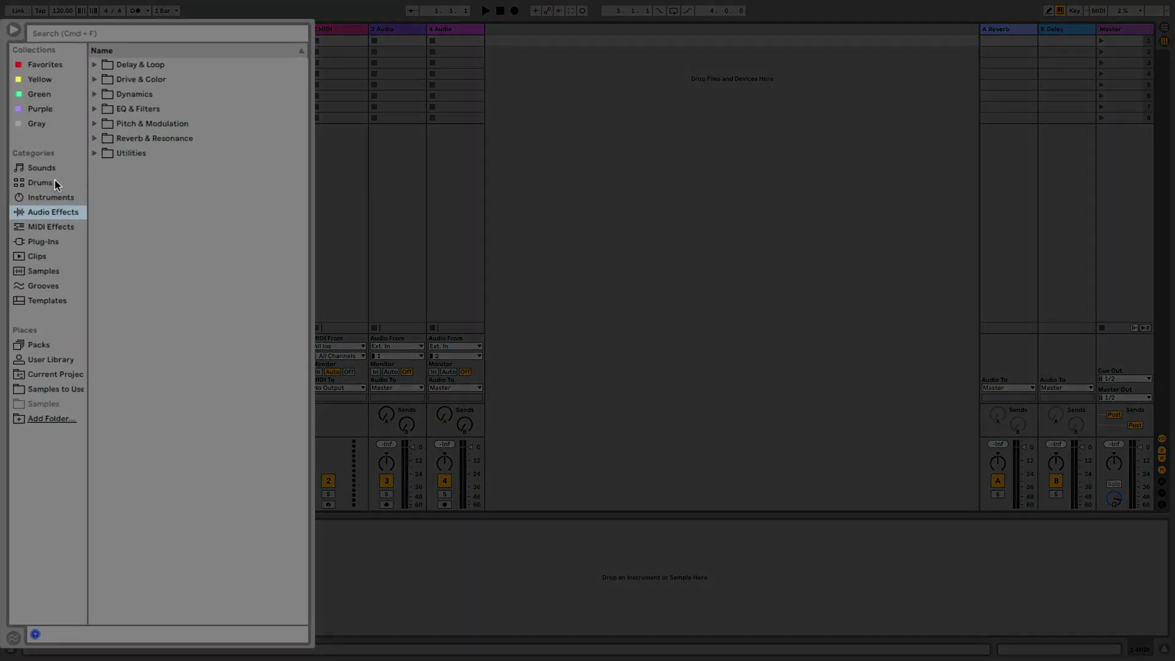
- Browse the Drums, Instruments, Audio Effects, MIDI Effects and Plug-Ins categories, ending back on Sounds
click(46, 172)
click(45, 184)
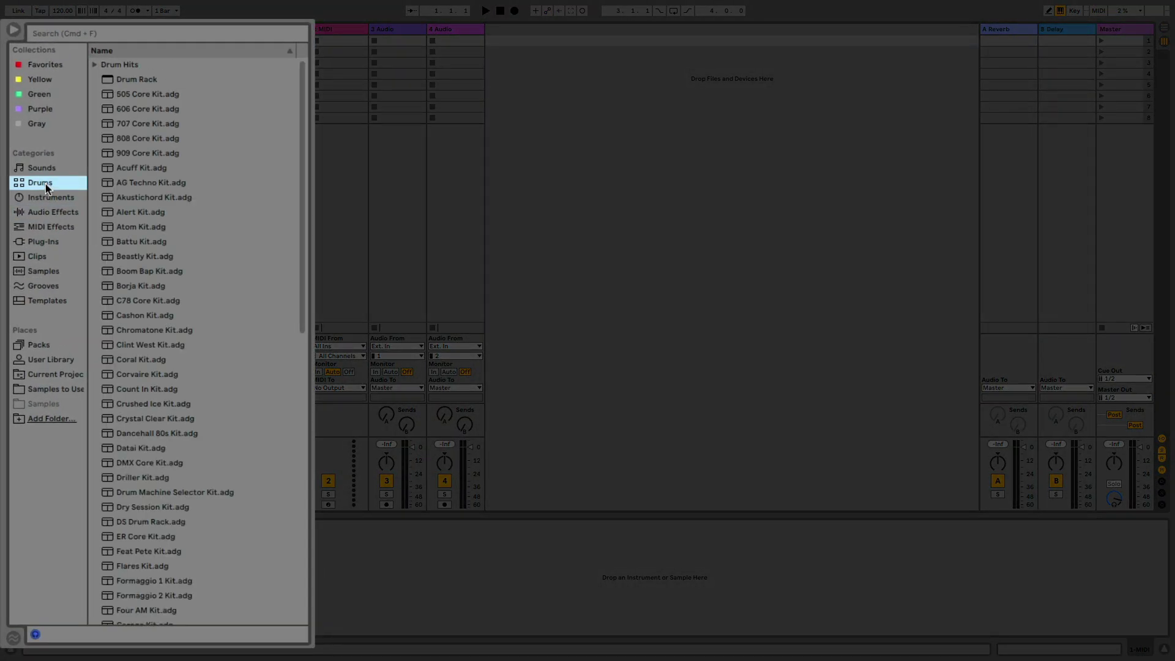
click(45, 197)
click(48, 215)
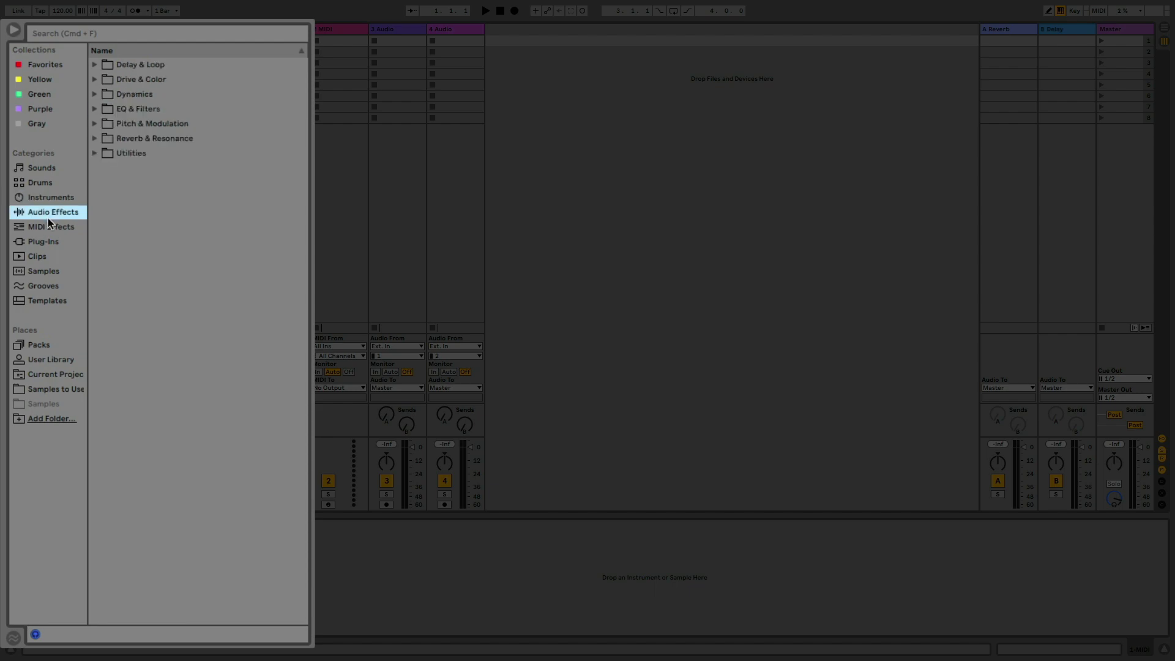
click(45, 227)
click(42, 241)
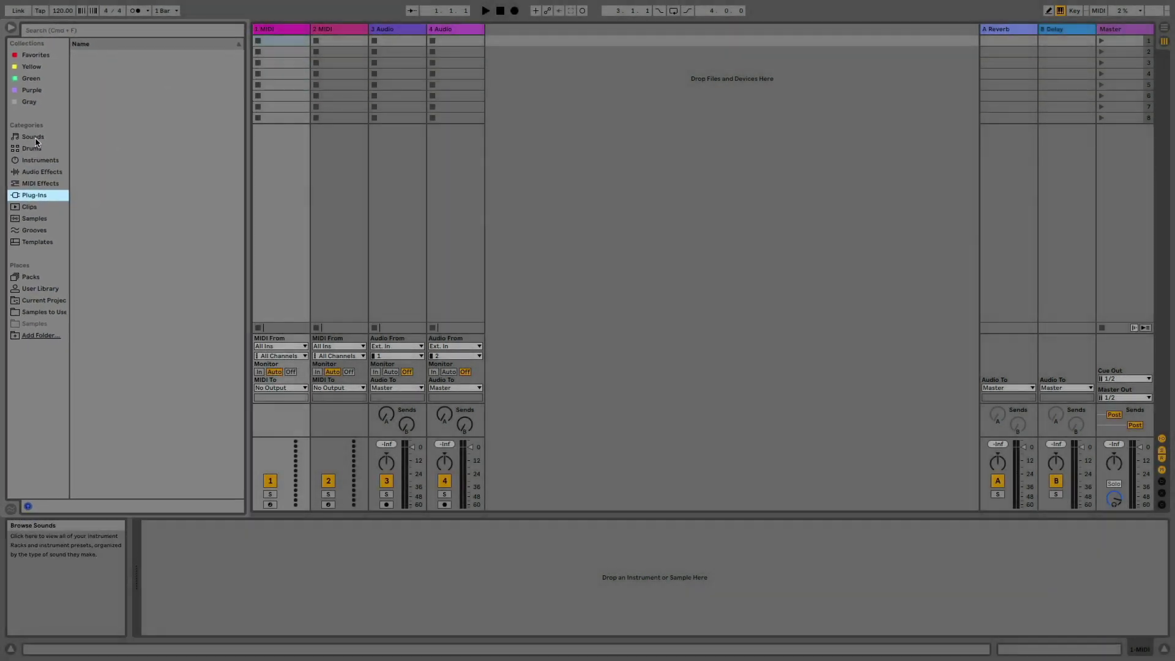
click(34, 137)
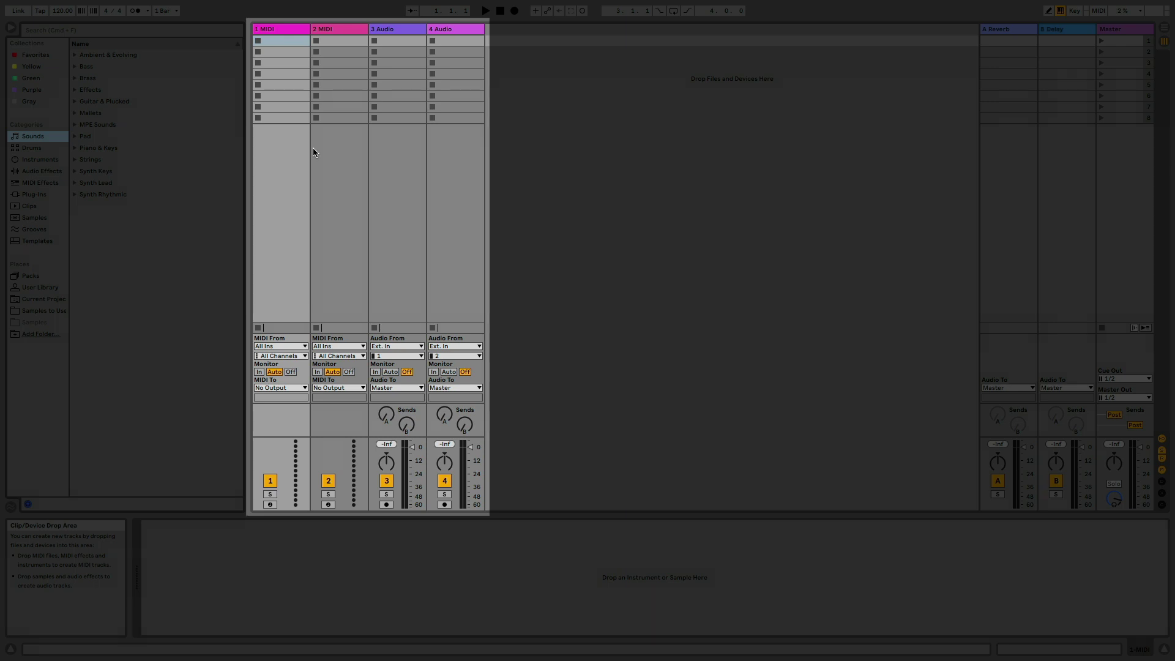
- Select the 3 Audio track, then the 2 MIDI track to show its empty instrument area
click(397, 29)
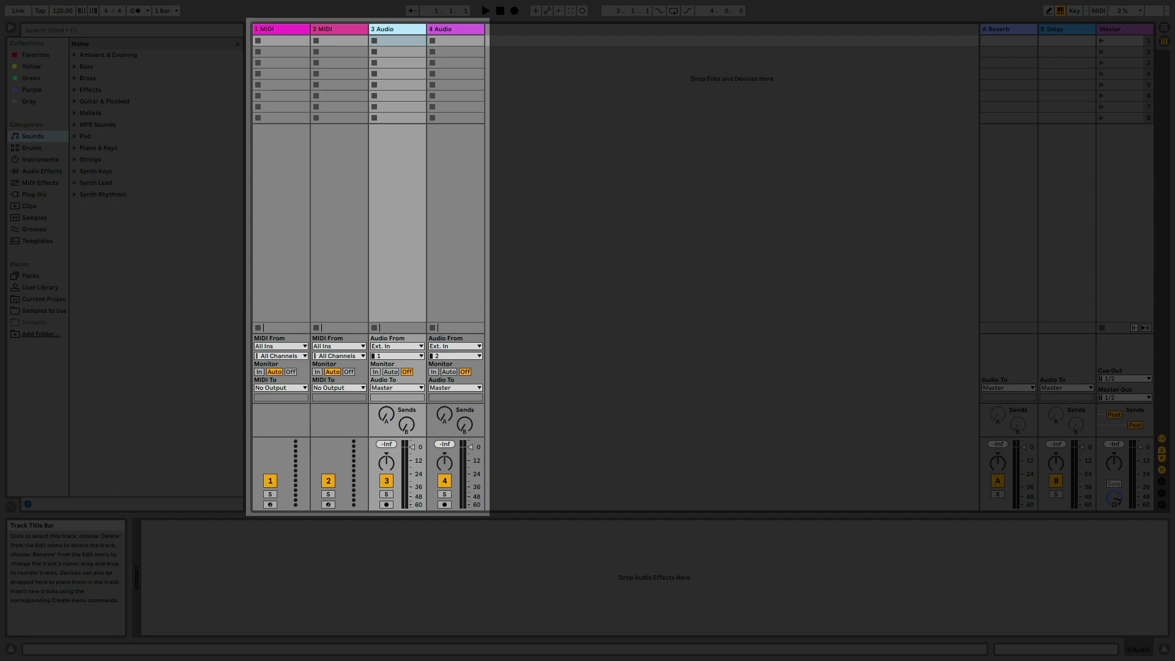
click(333, 30)
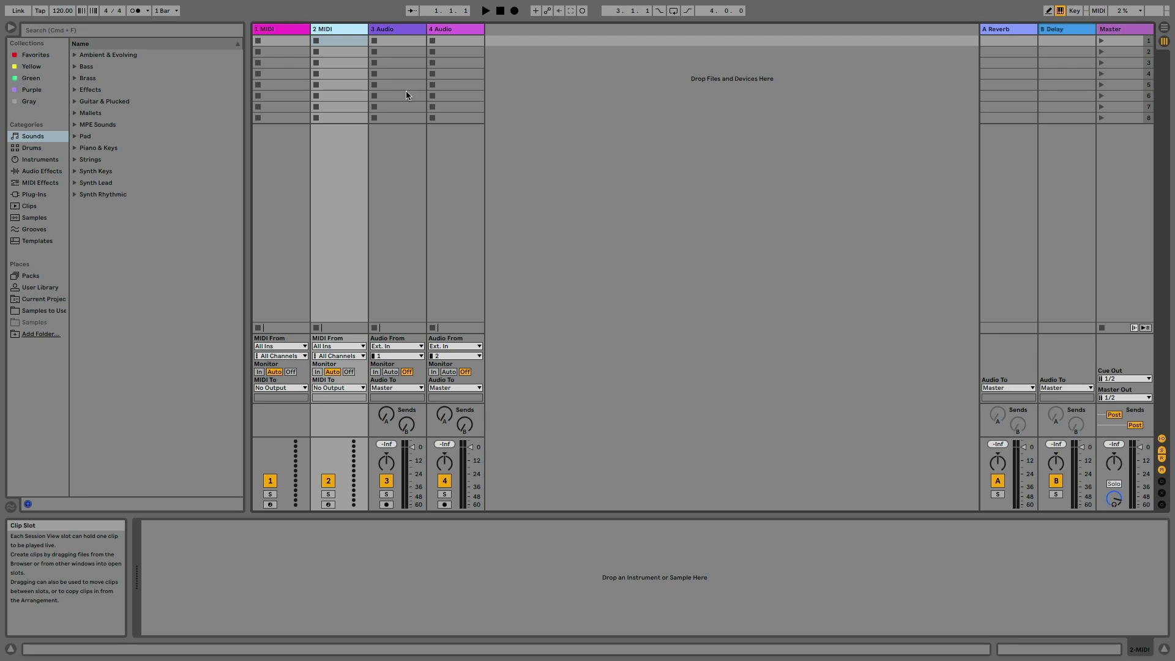
- Create an empty MIDI clip in 1 MIDI's first slot, toggling the detail view to devices and back
double_click(296, 42)
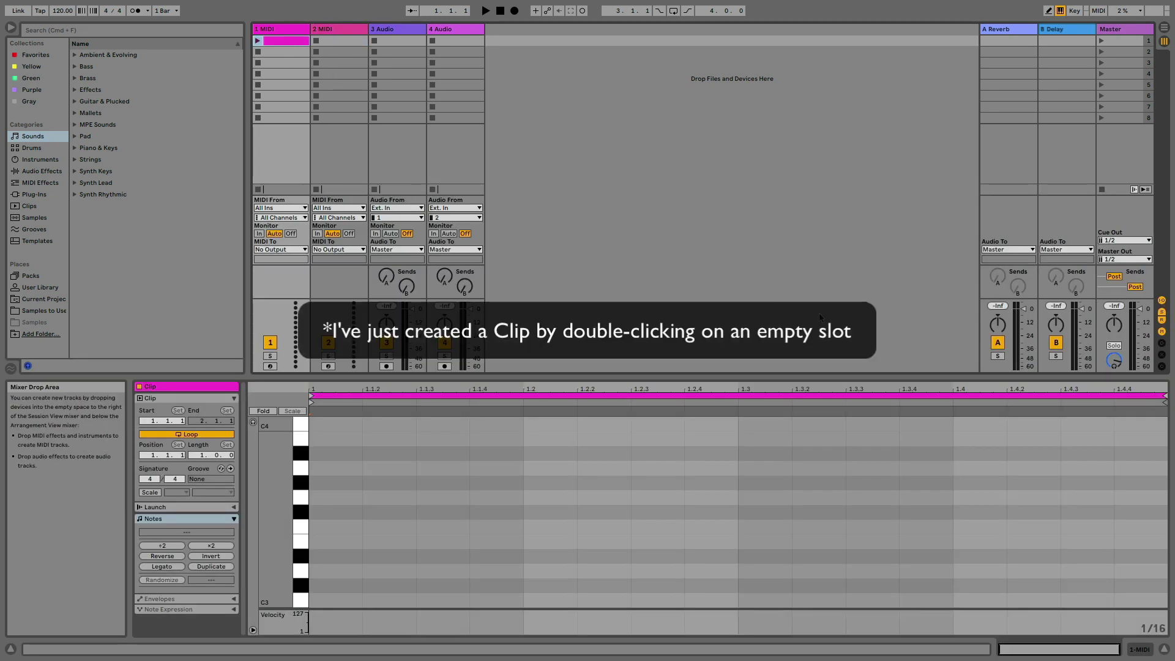
click(730, 610)
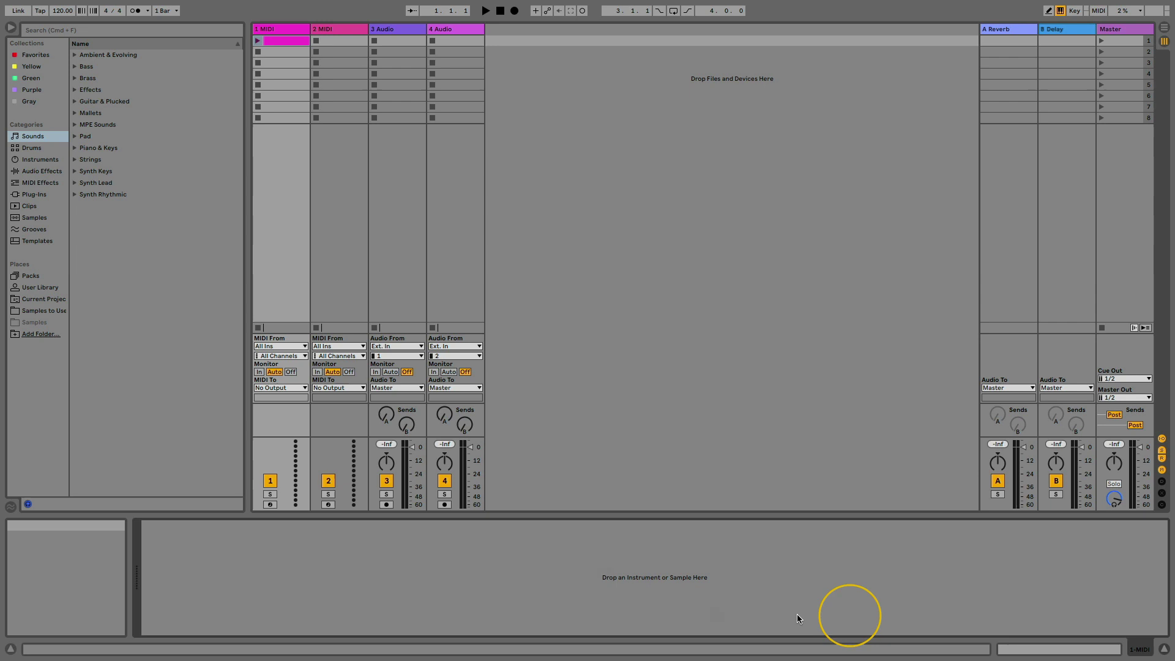
click(1062, 647)
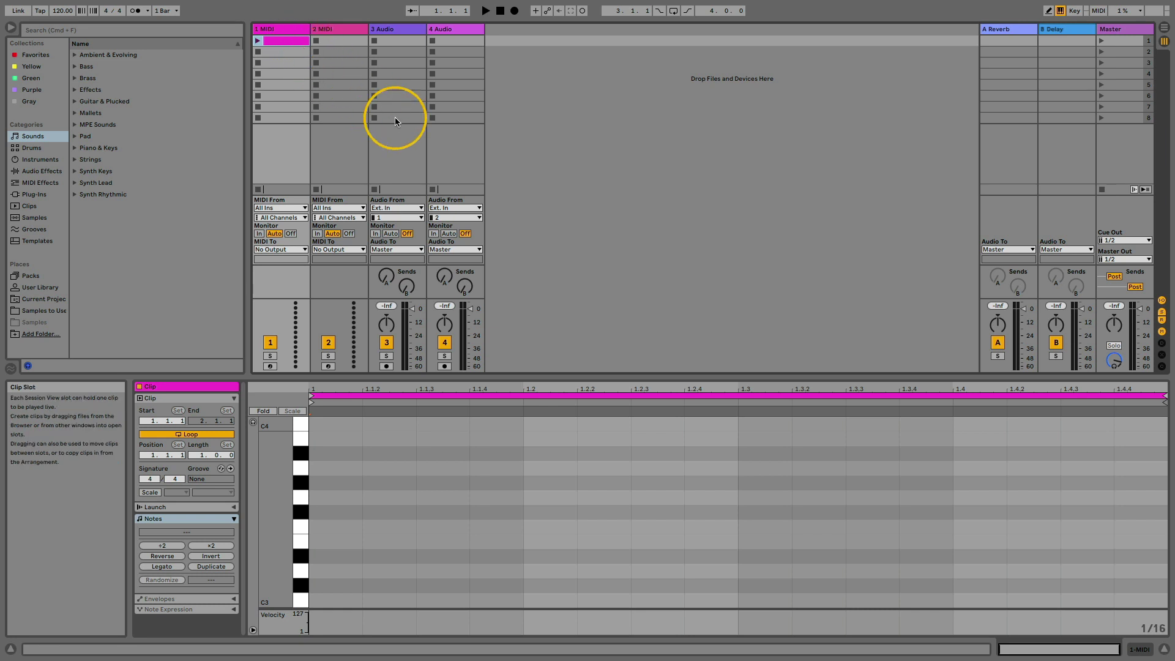
- Switch to Arrangement View and zoom the timeline in, out to the whole song, then around bars 30–48
key(shift+Tab)
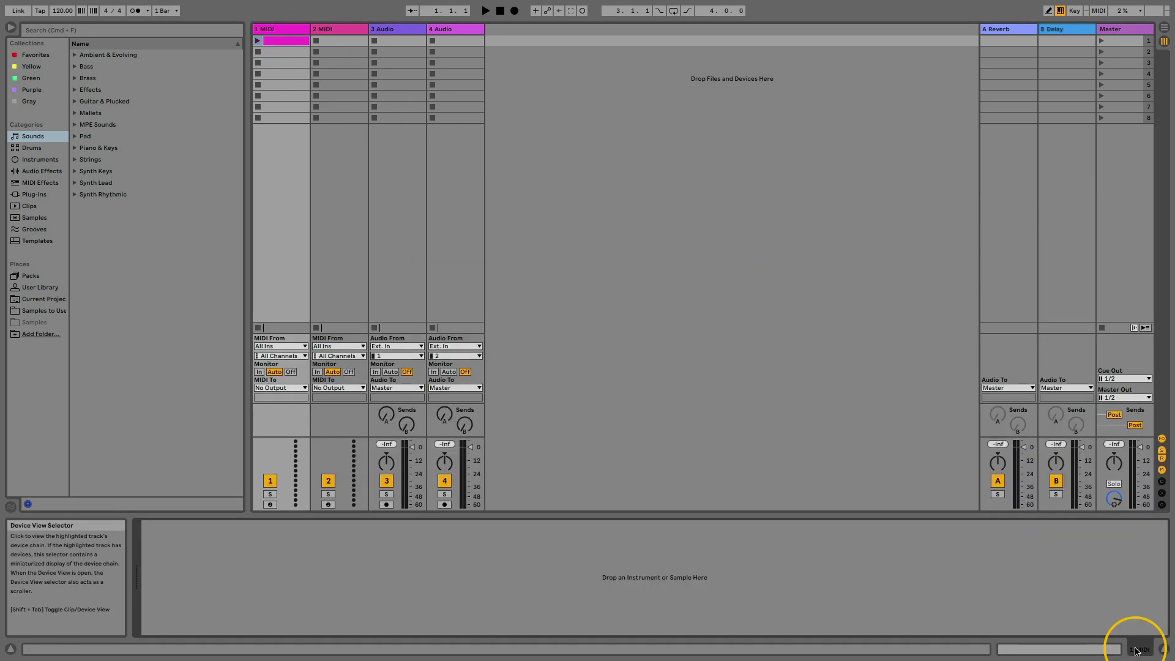
key(Tab)
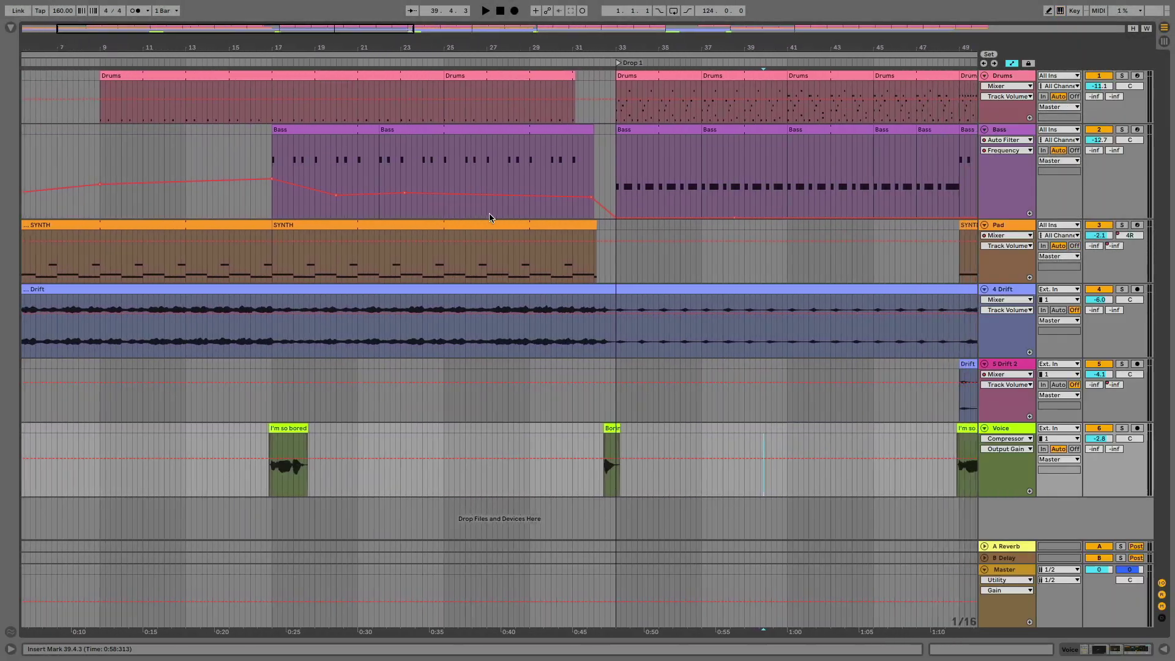
scroll(489, 217, right, 15)
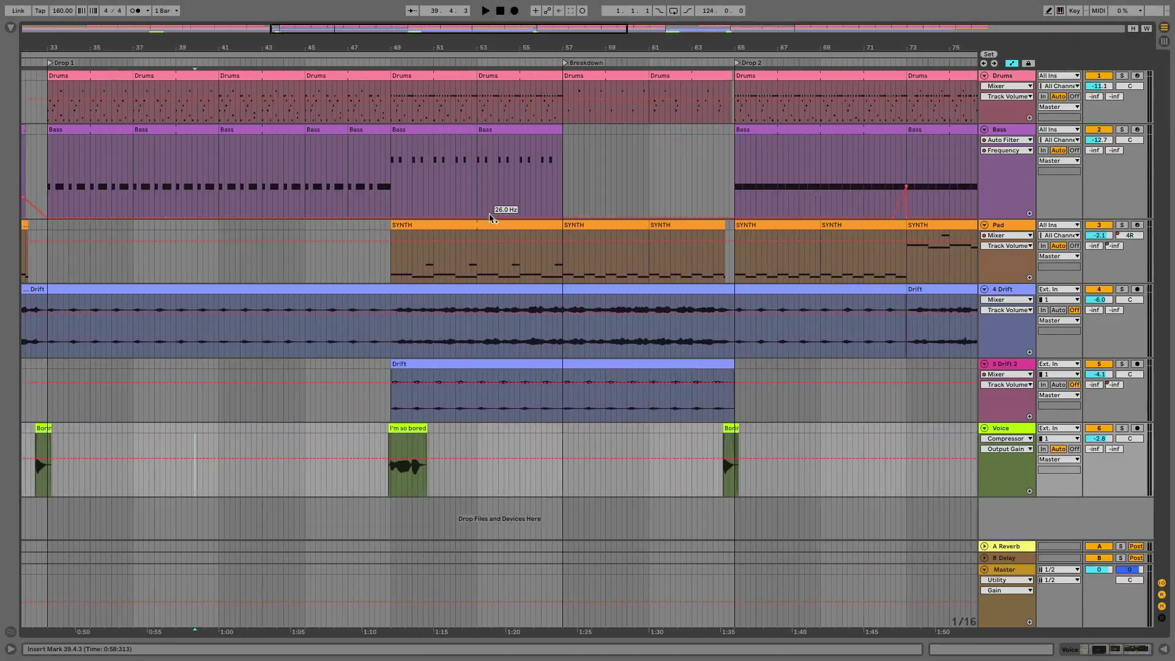
drag(432, 46, 427, 39)
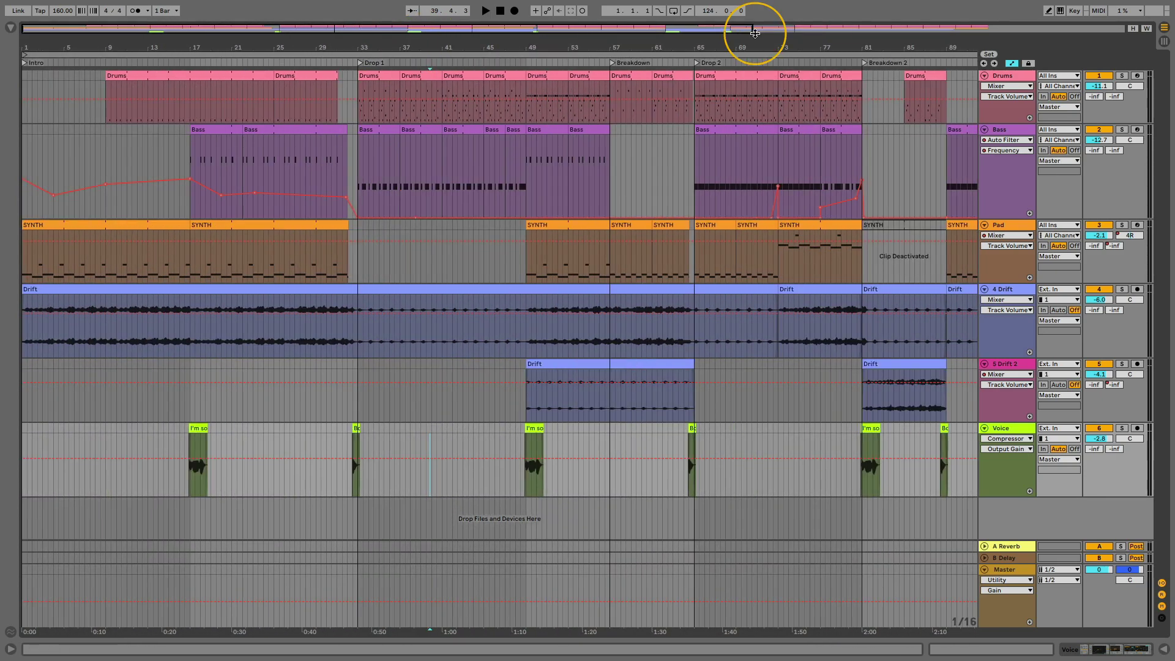
drag(754, 31, 655, 47)
drag(325, 57, 330, 66)
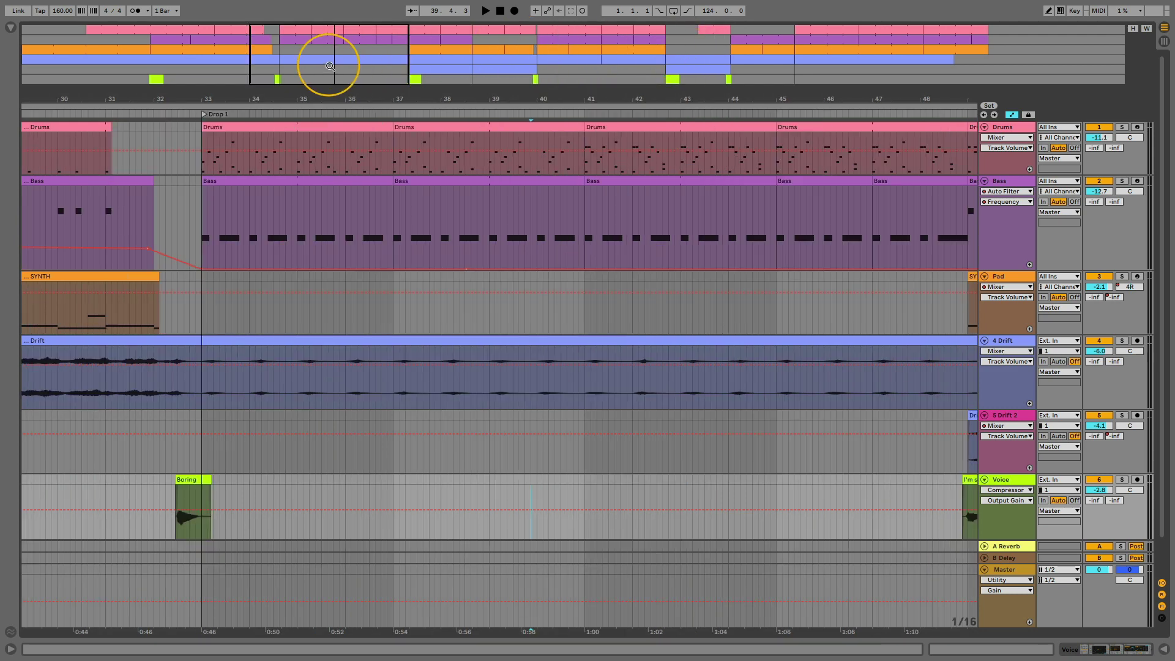
- Jump to another part of the arrangement and hide, then reshow, the browser
click(132, 54)
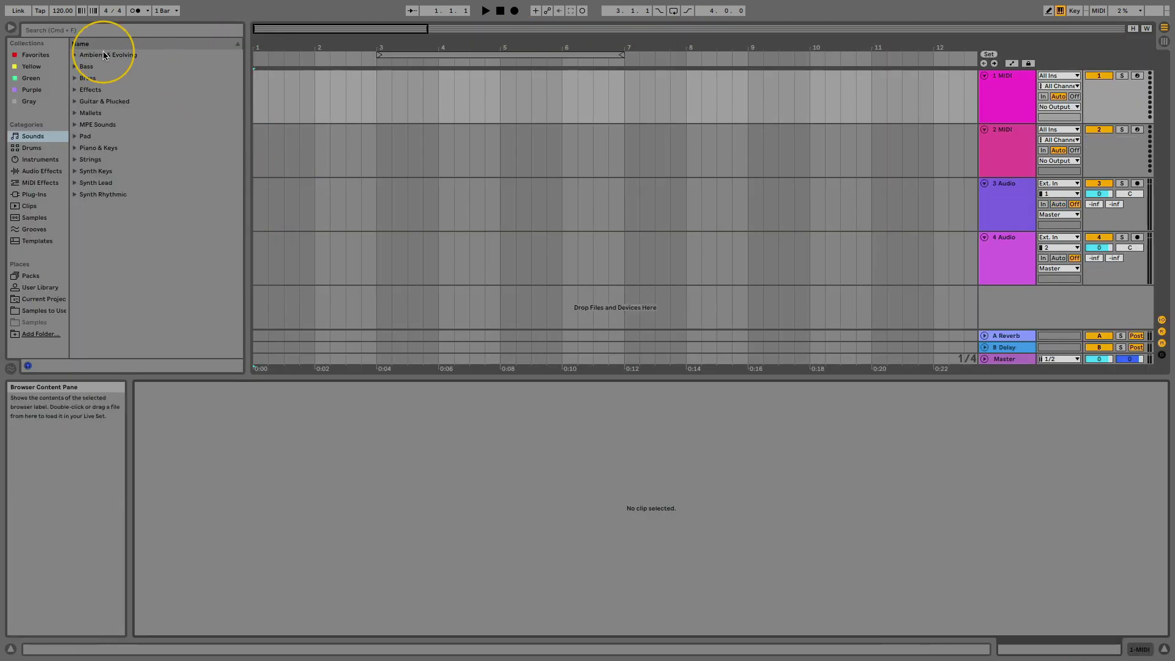
click(11, 27)
click(10, 26)
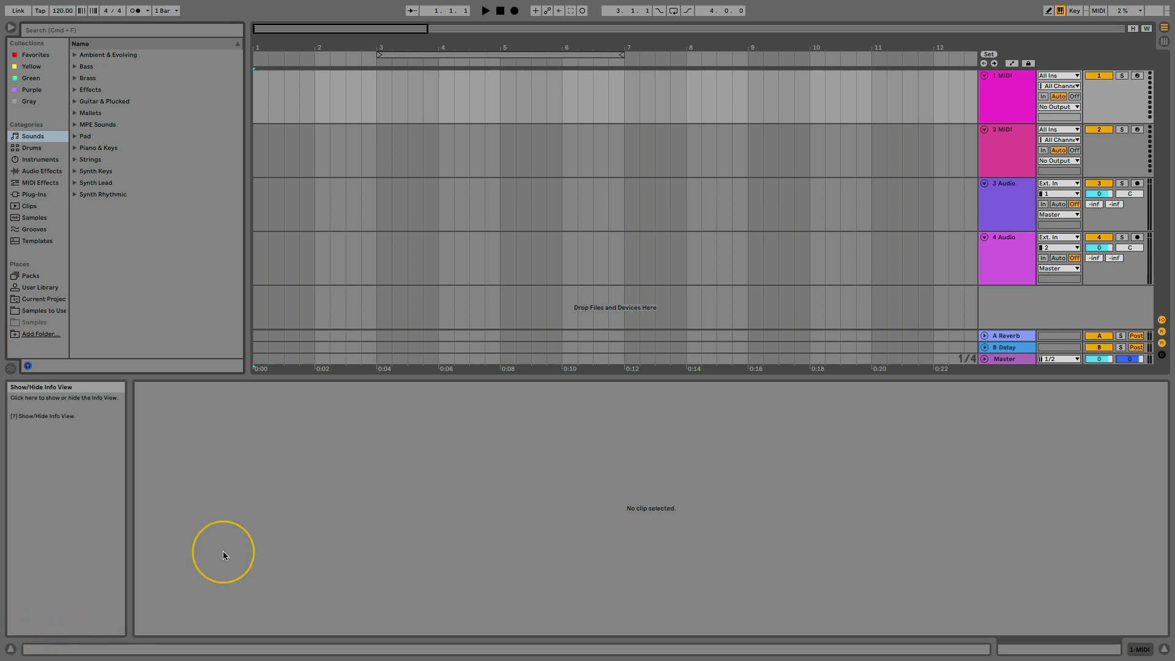
- Toggle the I/O routing, return tracks and track delay sections, leaving routing visible
click(1161, 319)
click(1161, 331)
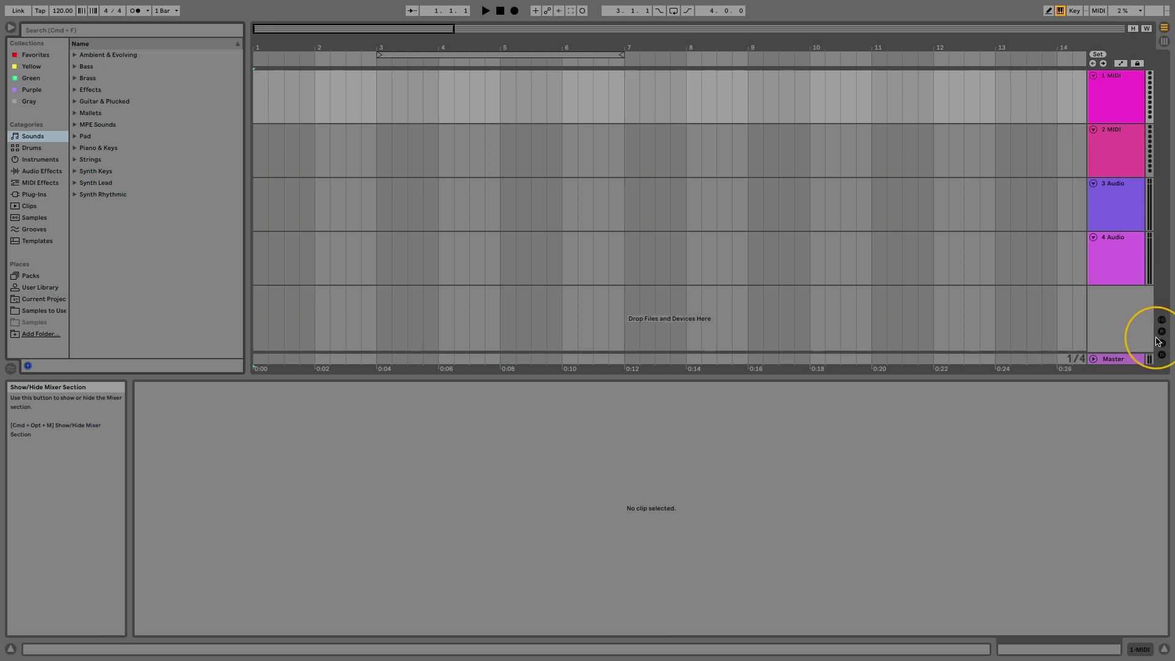
click(1161, 341)
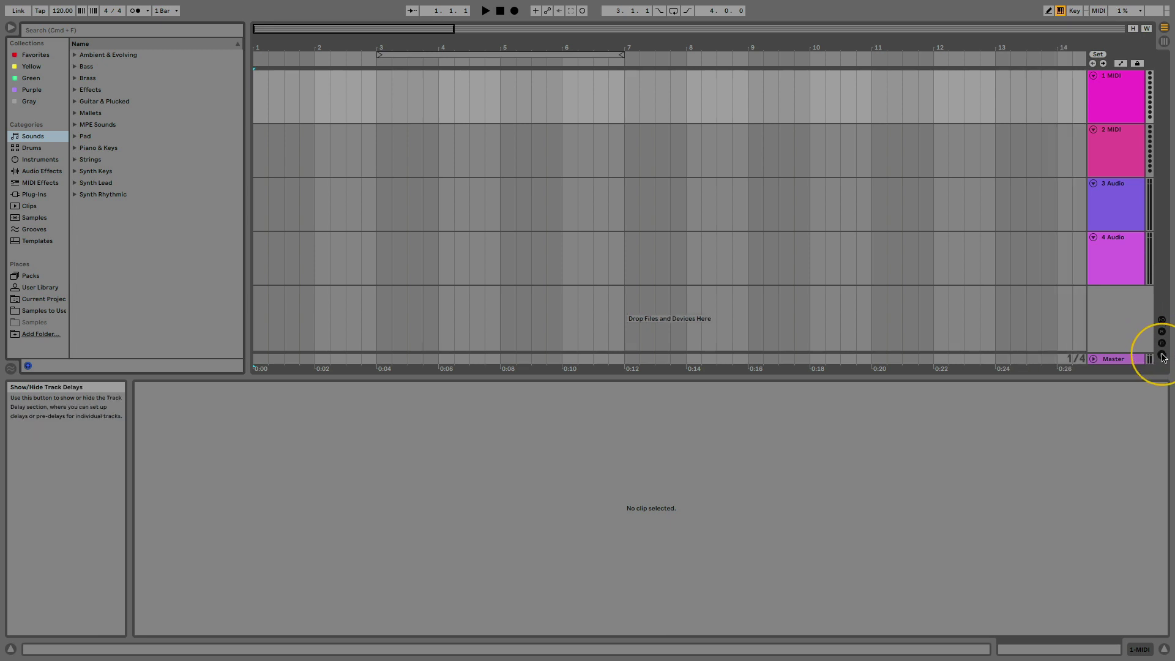
click(1162, 321)
- Bring up context menus for the 2 MIDI lane, its track header, and the 1 MIDI lane
right_click(550, 162)
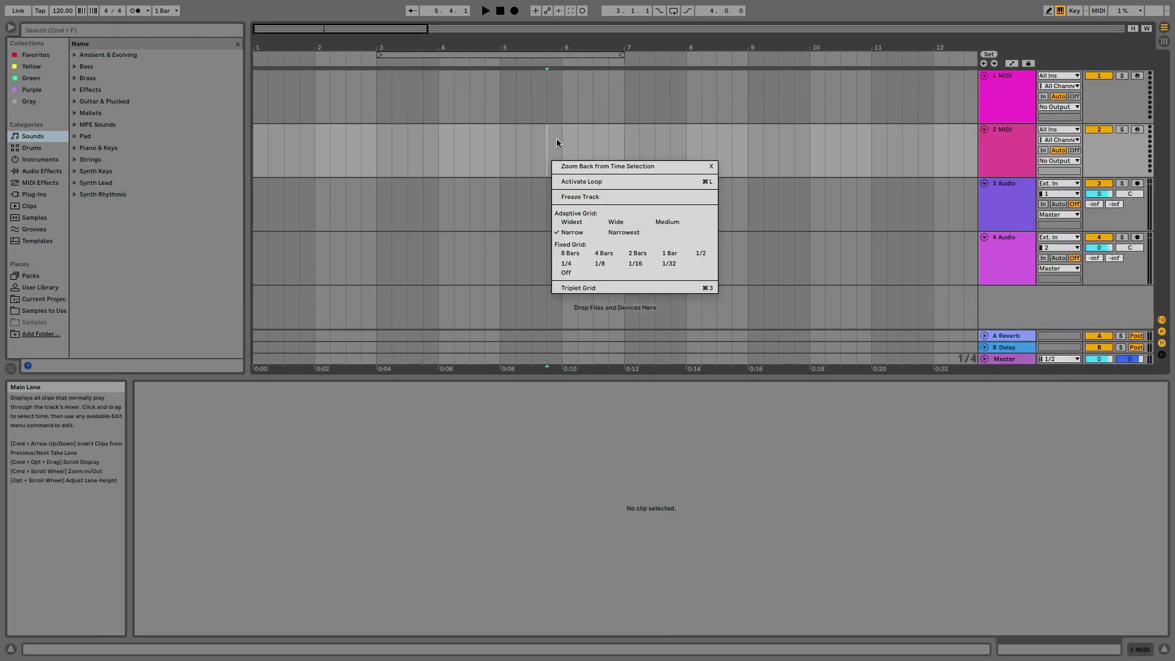
right_click(983, 131)
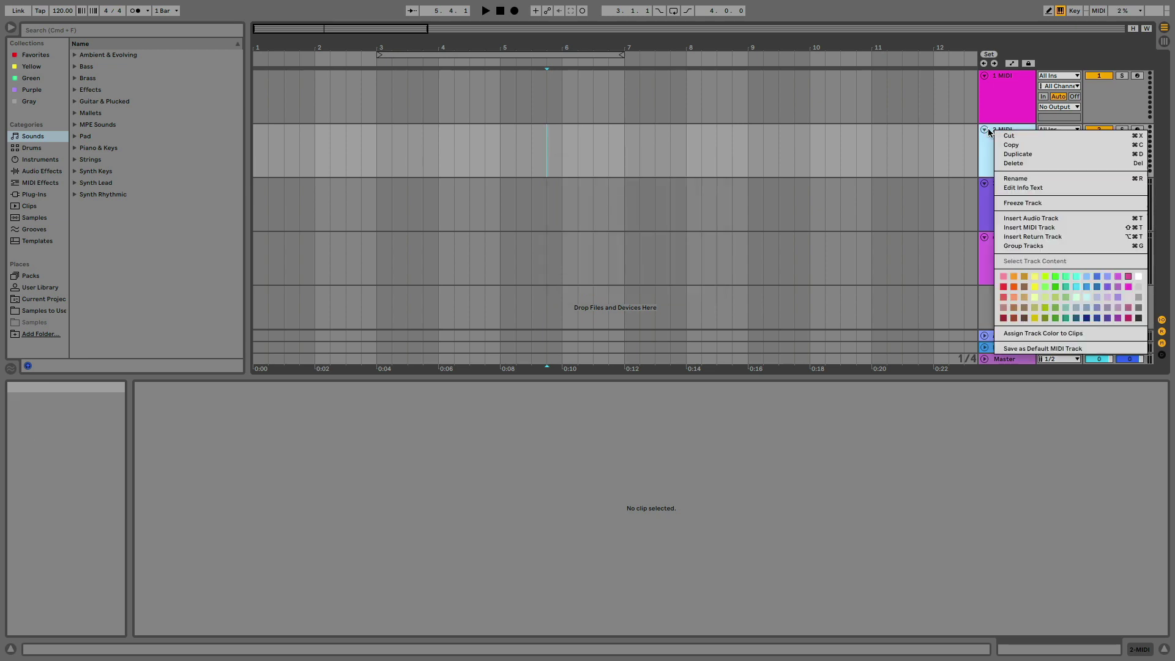
right_click(697, 100)
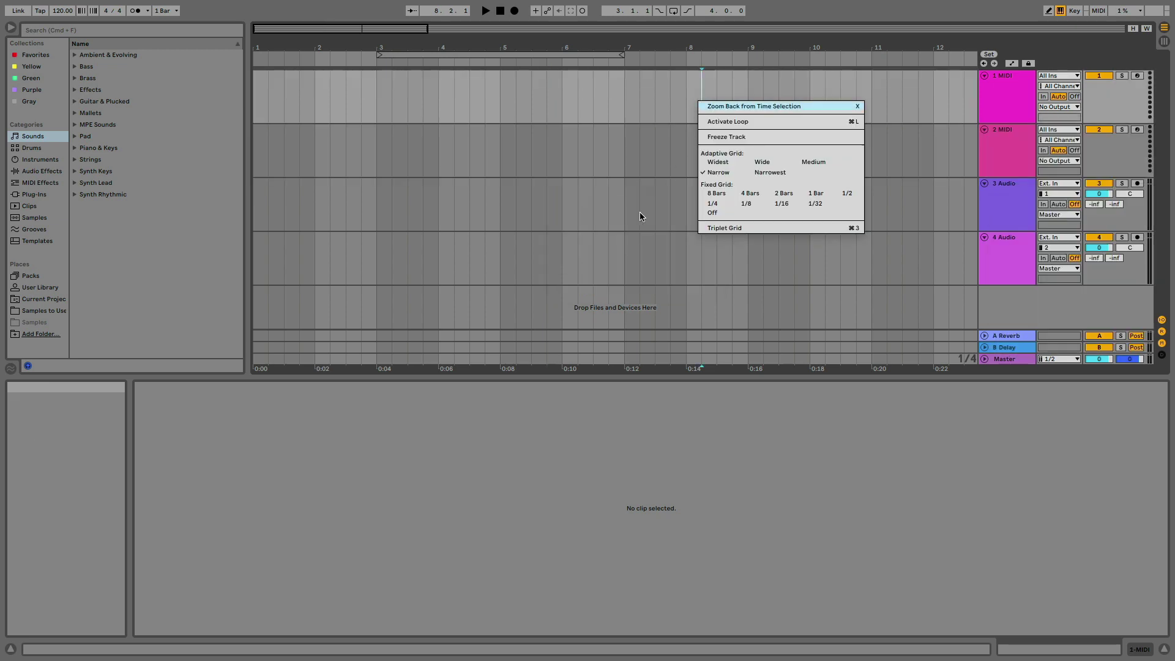